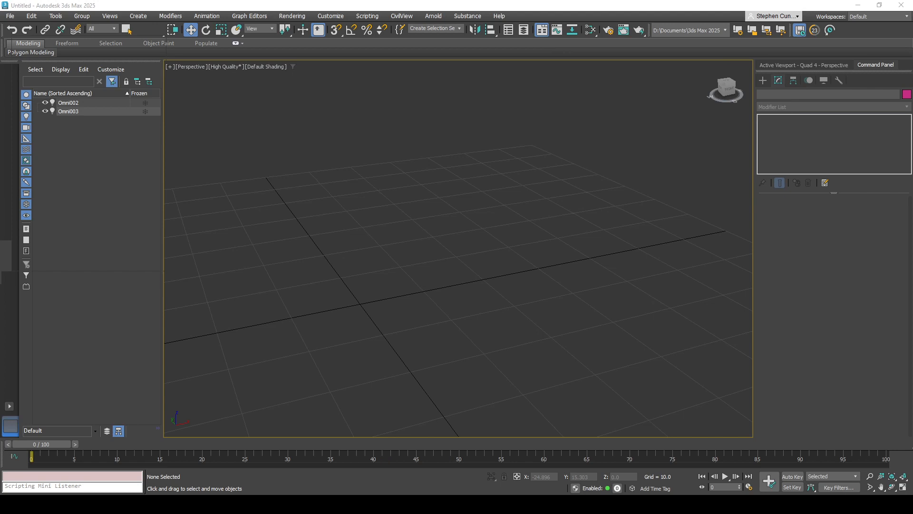
# Load the book generator script into the viewport and generate one book with maximums of width 6, height 40 and length 20.
pyautogui.moveTo(5, 340); pyautogui.dragTo(217, 132)
pyautogui.moveTo(449, 218); pyautogui.dragTo(213, 104)
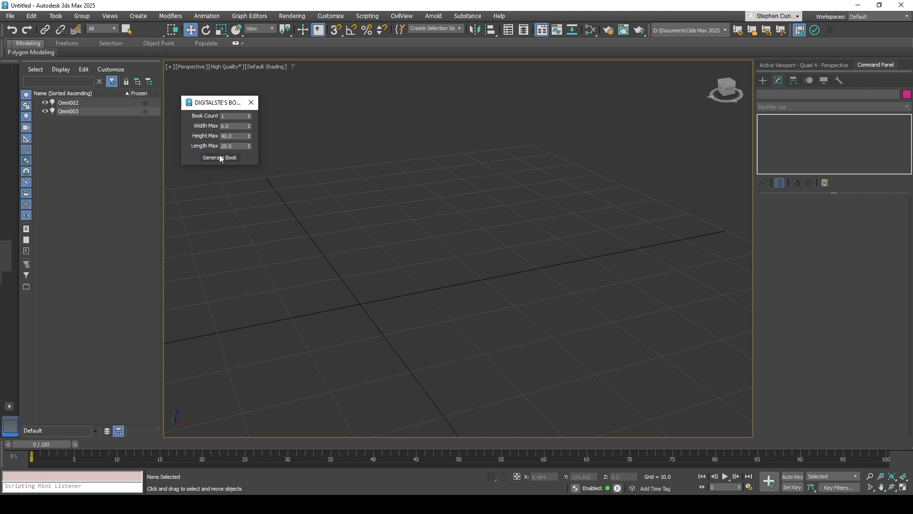
pyautogui.click(226, 158)
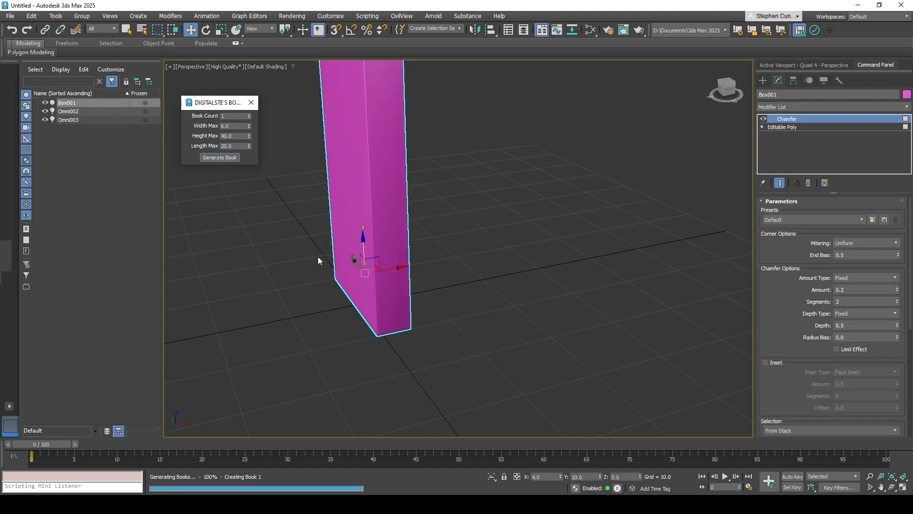
pyautogui.scroll(-3, 428, 262)
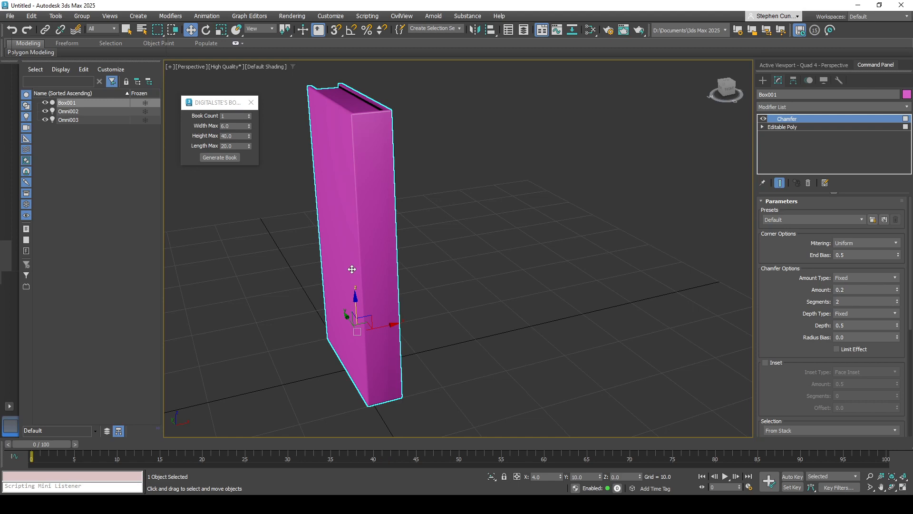
pyautogui.keyDown('alt'); pyautogui.moveTo(438, 306); pyautogui.dragTo(430, 333, button='middle'); pyautogui.keyUp('alt')
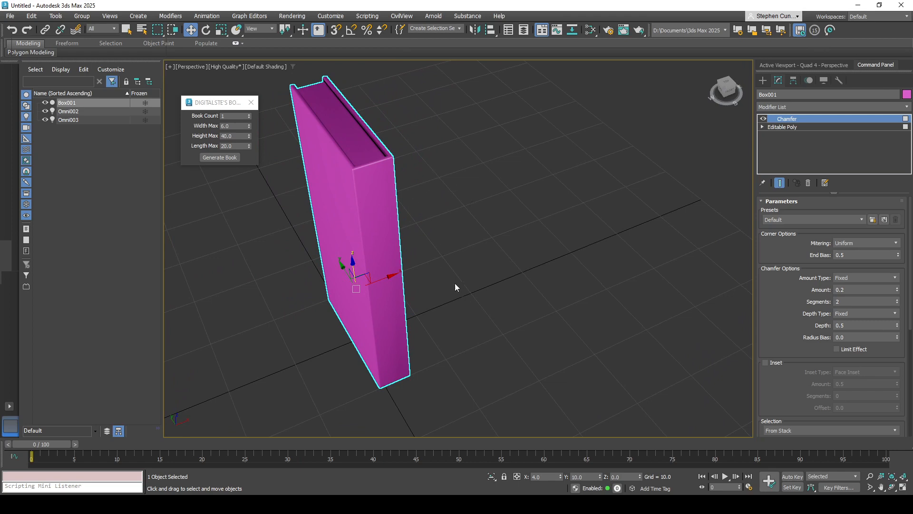
pyautogui.keyDown('alt'); pyautogui.moveTo(455, 283); pyautogui.dragTo(516, 288, button='middle'); pyautogui.keyUp('alt')
# Generate a second book beside the first, set the maximum length to 25 and generate another single book.
pyautogui.click(236, 159)
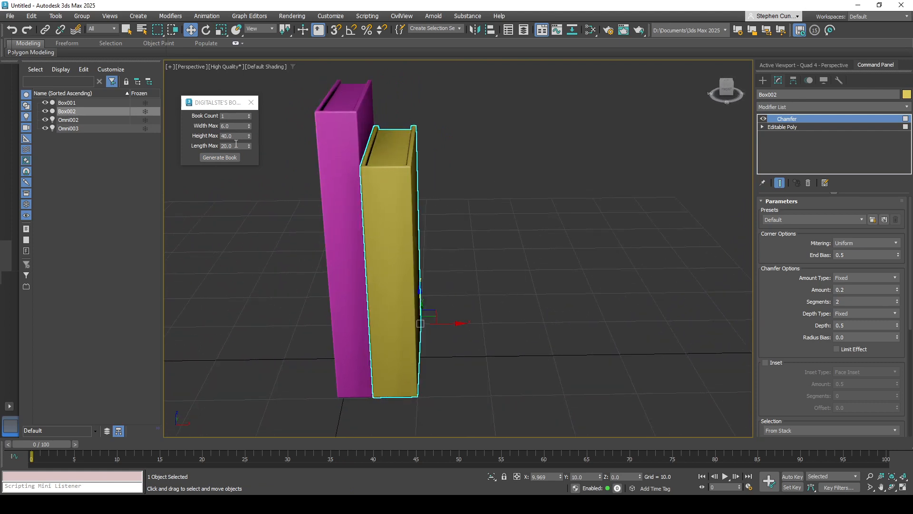
pyautogui.moveTo(236, 148); pyautogui.dragTo(221, 148)
pyautogui.write('25')
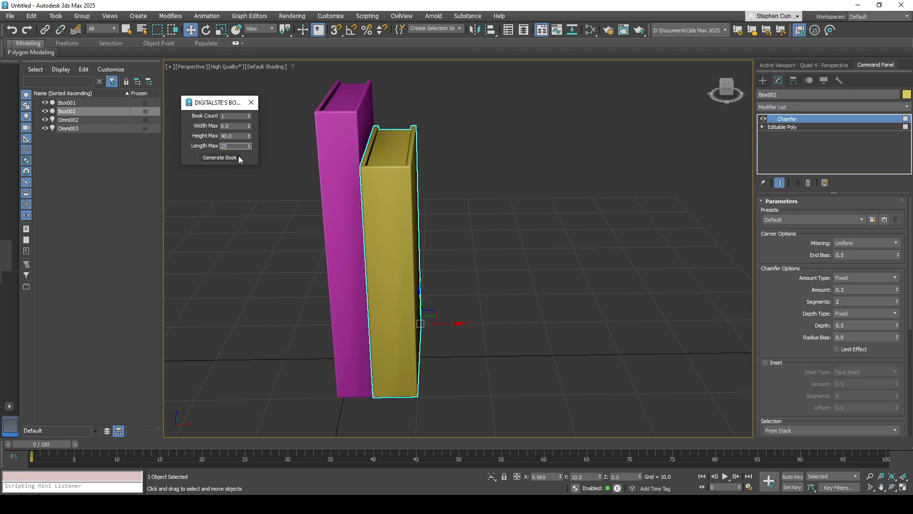
pyautogui.click(219, 157)
pyautogui.keyDown('alt'); pyautogui.moveTo(519, 264); pyautogui.dragTo(495, 295, button='middle'); pyautogui.keyUp('alt')
pyautogui.click(479, 259)
pyautogui.click(470, 283)
pyautogui.click(306, 211)
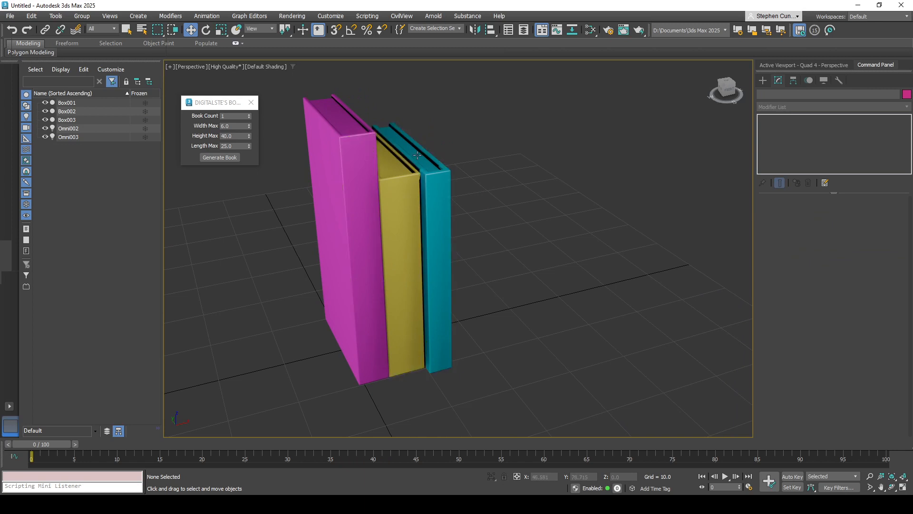
# Generate one more single book, set the book count to 3 and generate a batch of three books.
pyautogui.click(225, 156)
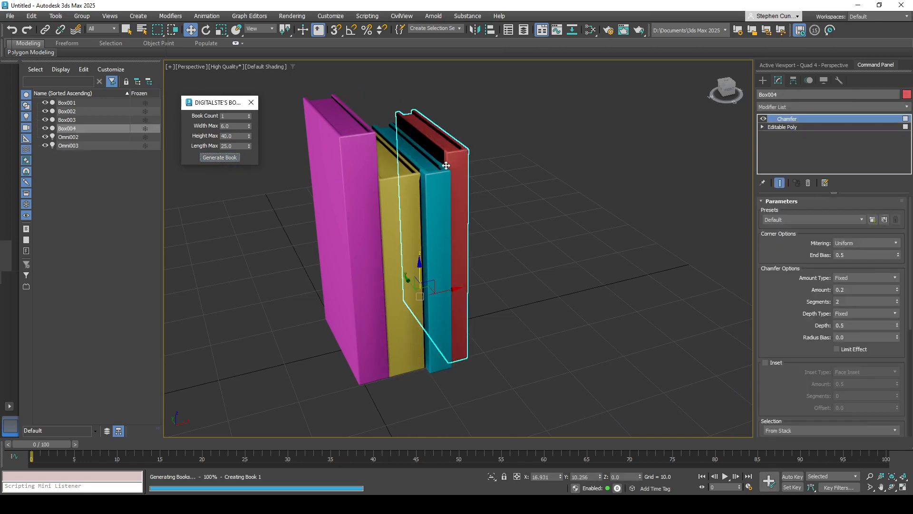
pyautogui.click(249, 114)
pyautogui.click(248, 115)
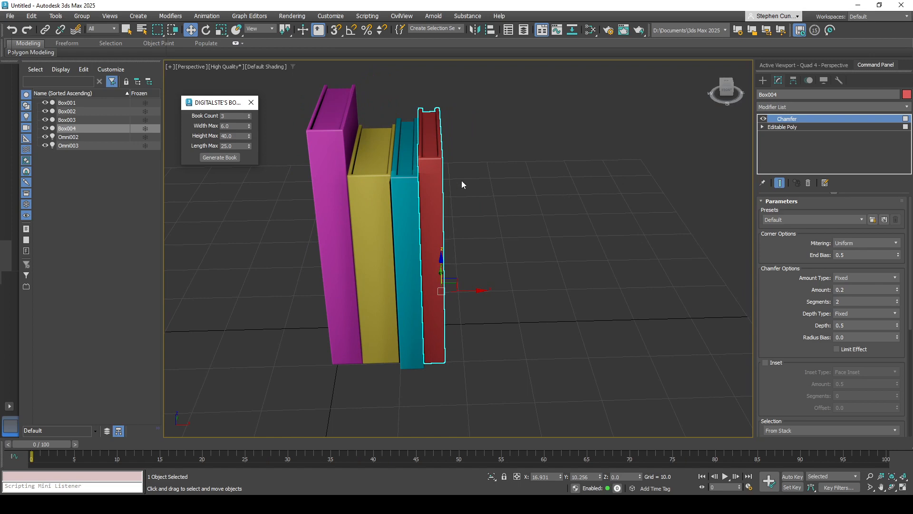
pyautogui.click(220, 158)
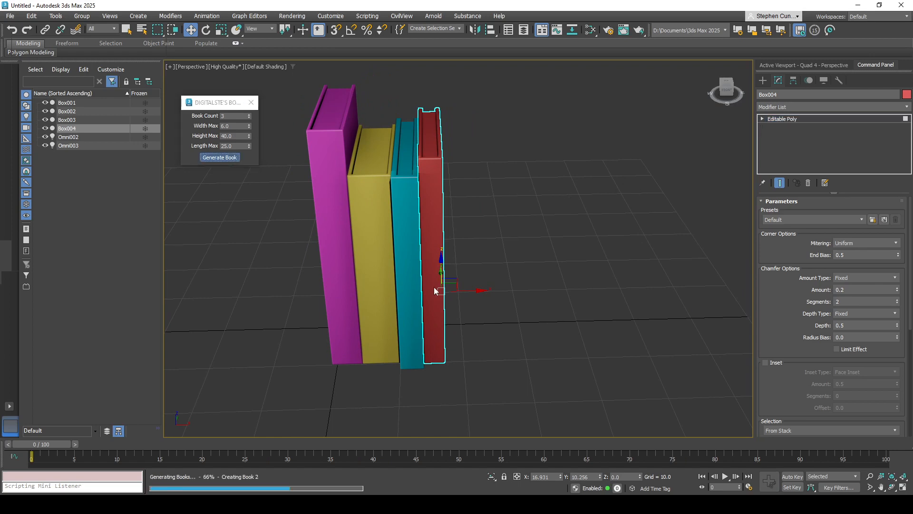
pyautogui.keyDown('alt'); pyautogui.moveTo(599, 298); pyautogui.dragTo(554, 284, button='middle'); pyautogui.keyUp('alt')
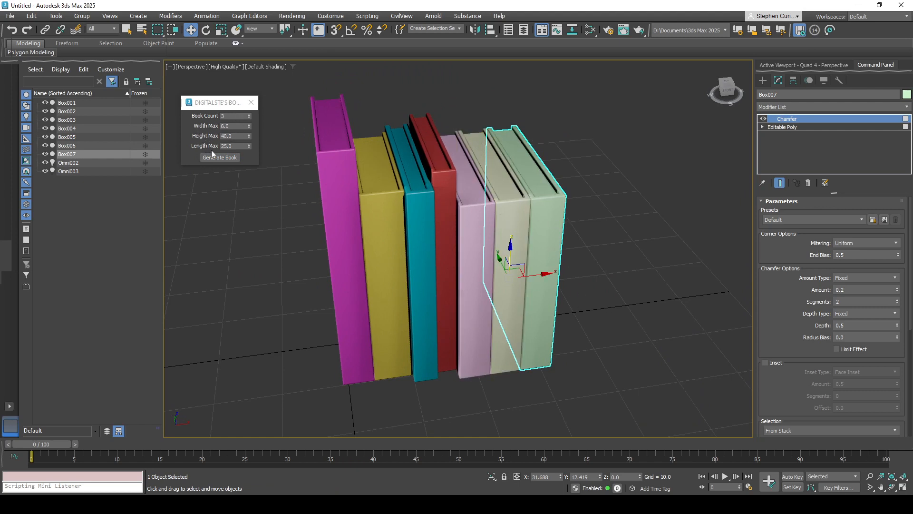
pyautogui.scroll(-4, 597, 291)
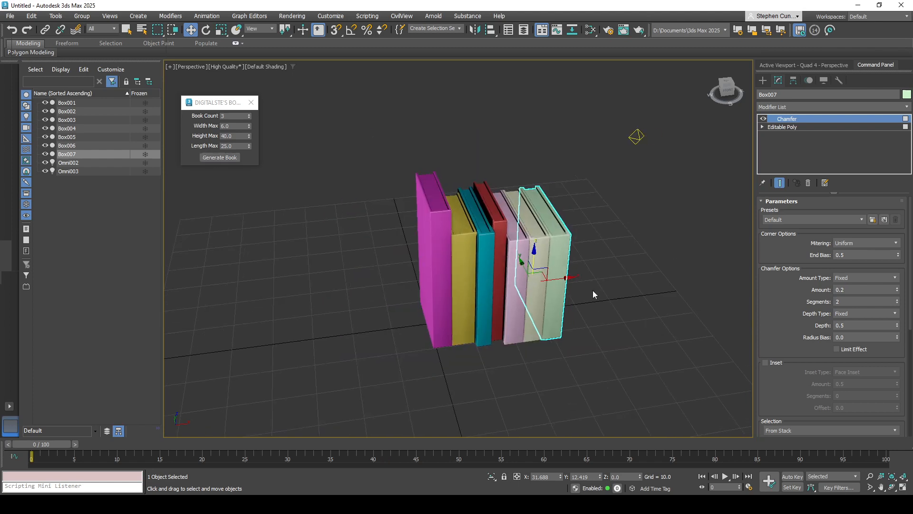
pyautogui.keyDown('alt'); pyautogui.moveTo(592, 290); pyautogui.dragTo(465, 339, button='middle'); pyautogui.keyUp('alt')
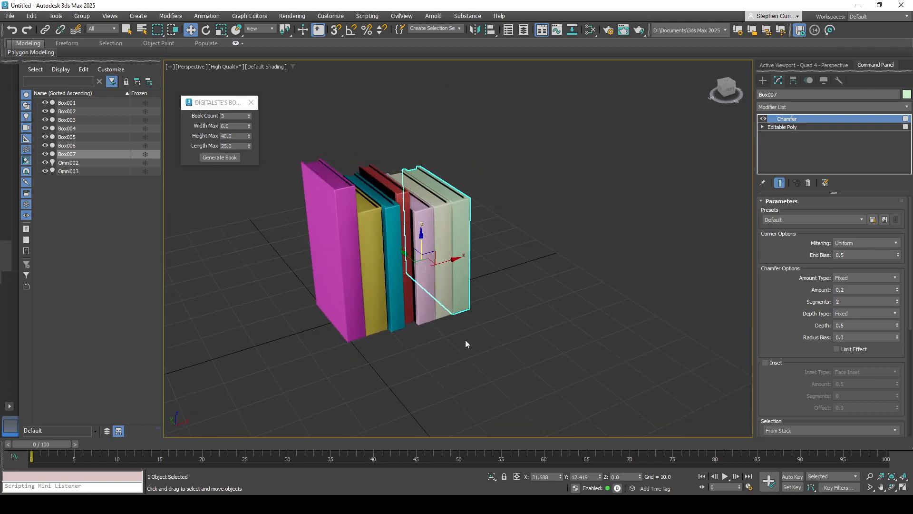
# Select the magenta book, display edged faces and examine the chamfered geometry at its top corner up close.
pyautogui.click(466, 339)
pyautogui.click(347, 251)
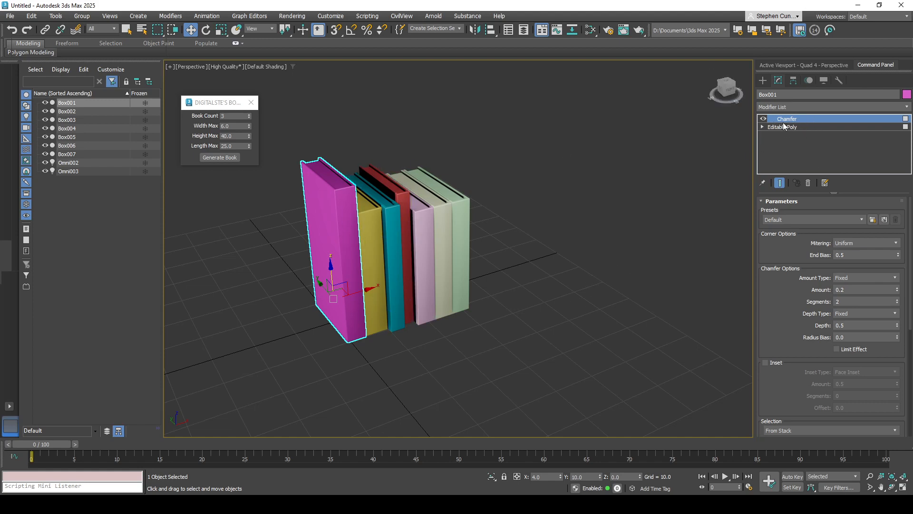
pyautogui.moveTo(380, 256); pyautogui.dragTo(381, 256, button='middle')
pyautogui.press('F4')
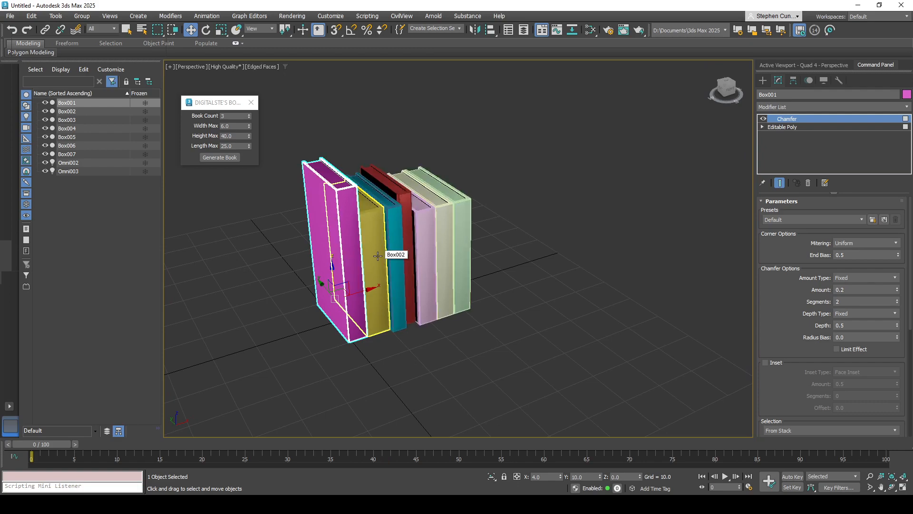
pyautogui.click(450, 358)
pyautogui.click(329, 215)
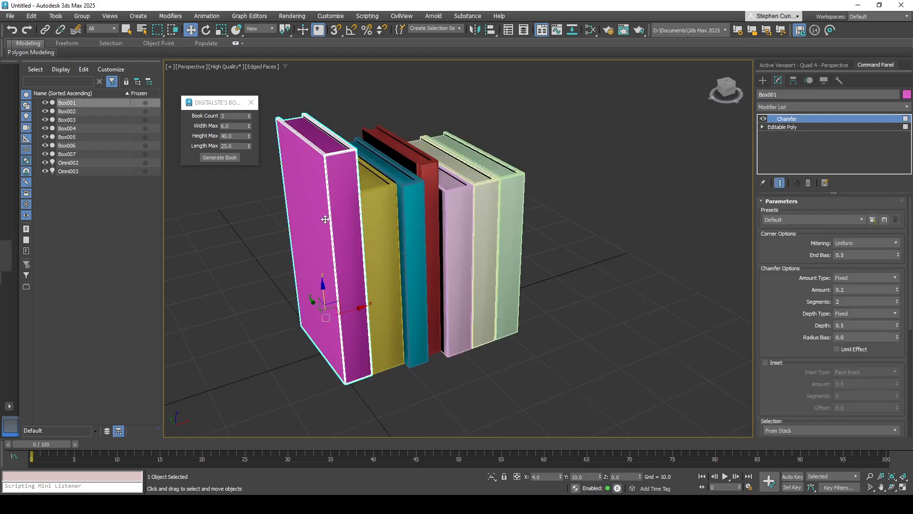
pyautogui.scroll(5, 326, 265)
pyautogui.scroll(2, 347, 173)
pyautogui.keyDown('alt'); pyautogui.moveTo(376, 196); pyautogui.dragTo(393, 212, button='middle'); pyautogui.keyUp('alt')
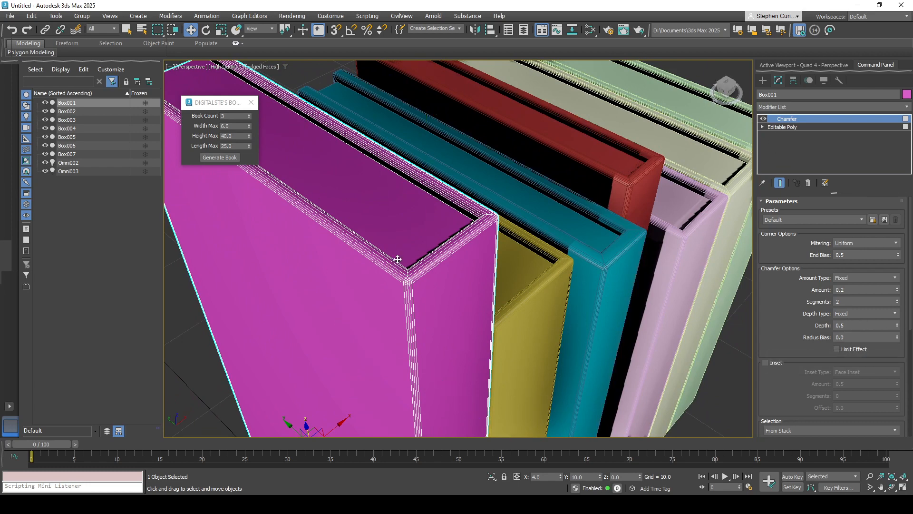
# Compare the magenta book's Editable Poly level and its polygon selection with the Chamfer modifier's result.
pyautogui.click(788, 127)
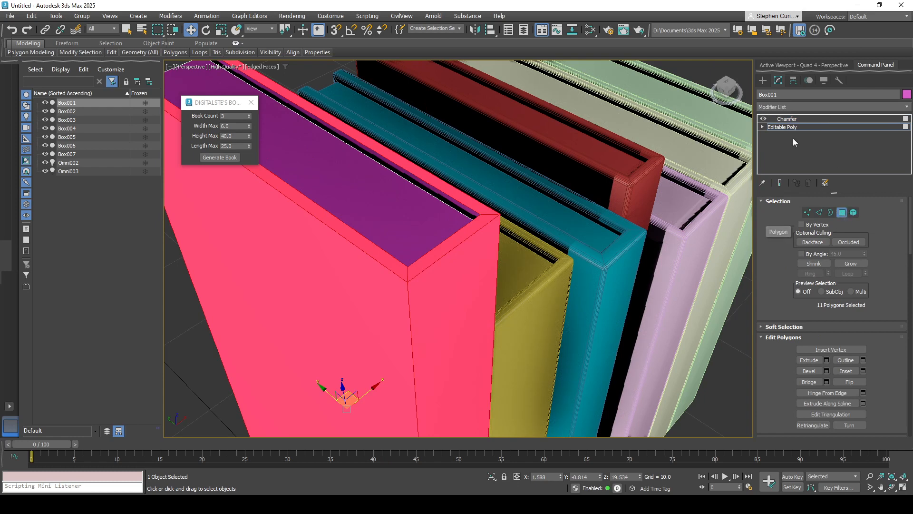
pyautogui.click(792, 120)
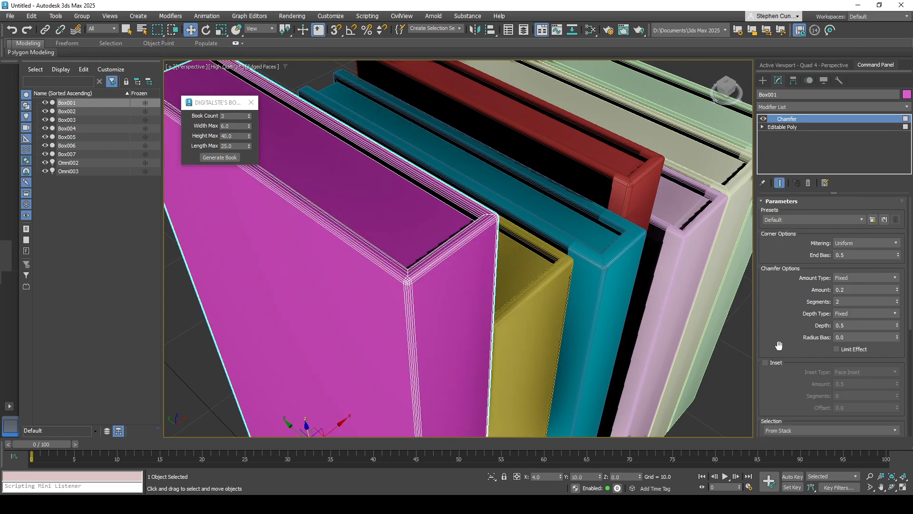
pyautogui.scroll(-3, 790, 329)
pyautogui.scroll(3, 785, 321)
pyautogui.click(789, 129)
pyautogui.scroll(-2, 401, 261)
pyautogui.keyDown('alt'); pyautogui.moveTo(401, 261); pyautogui.dragTo(374, 269, button='middle'); pyautogui.keyUp('alt')
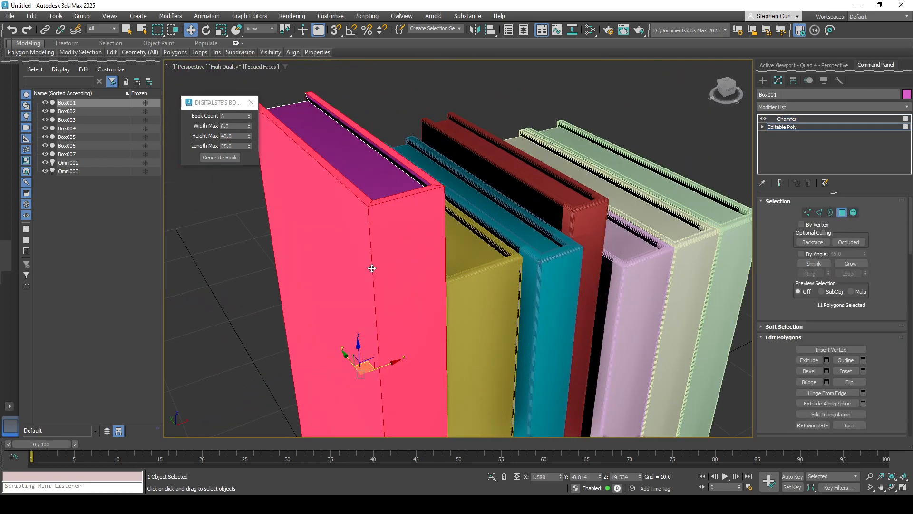
pyautogui.click(794, 118)
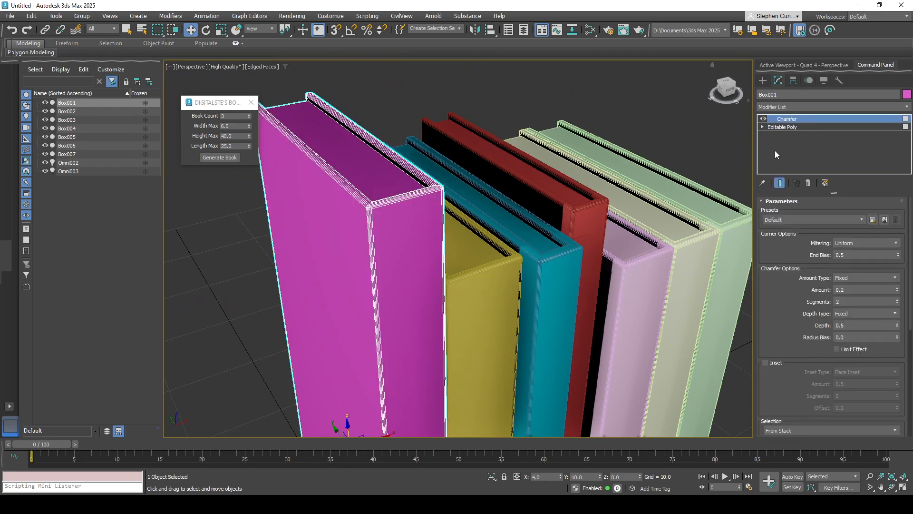
# Disable and re-enable the magenta book's Chamfer modifier to compare its edges with and without it.
pyautogui.scroll(-5, 518, 252)
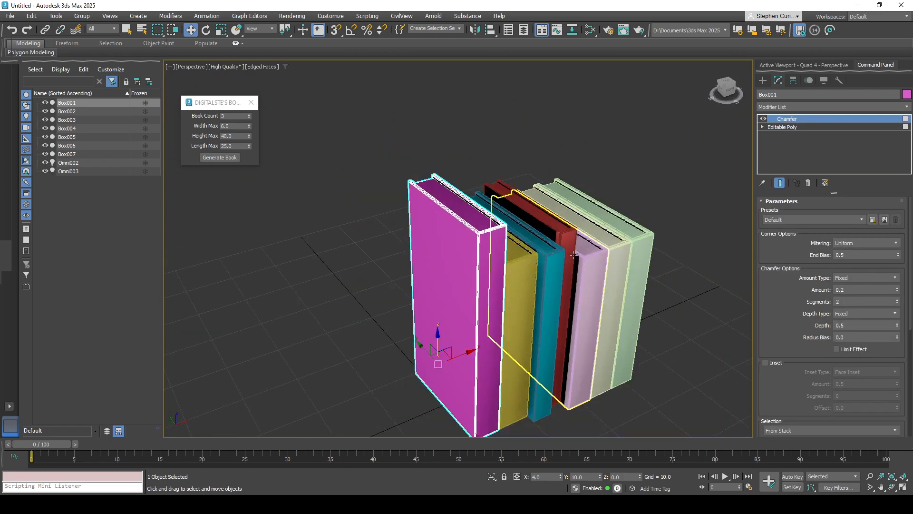
pyautogui.moveTo(518, 252)
pyautogui.keyDown('alt'); pyautogui.mouseDown(button='middle')
pyautogui.moveTo(448, 297)
pyautogui.moveTo(471, 225)
pyautogui.moveTo(508, 254)
pyautogui.mouseUp(button='middle'); pyautogui.keyUp('alt')
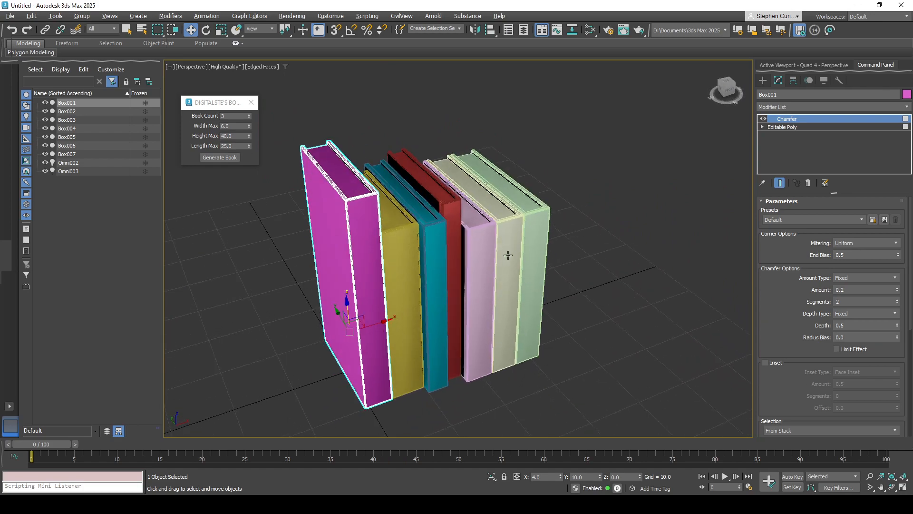
pyautogui.click(763, 119)
pyautogui.keyDown('alt'); pyautogui.moveTo(313, 250); pyautogui.dragTo(338, 281, button='middle'); pyautogui.keyUp('alt')
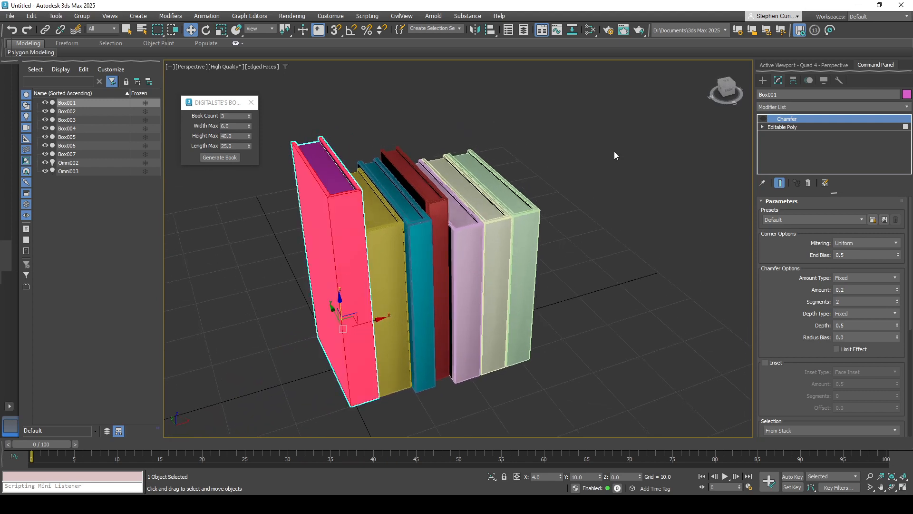
pyautogui.click(760, 118)
pyautogui.keyDown('alt'); pyautogui.moveTo(538, 297); pyautogui.dragTo(589, 285, button='middle'); pyautogui.keyUp('alt')
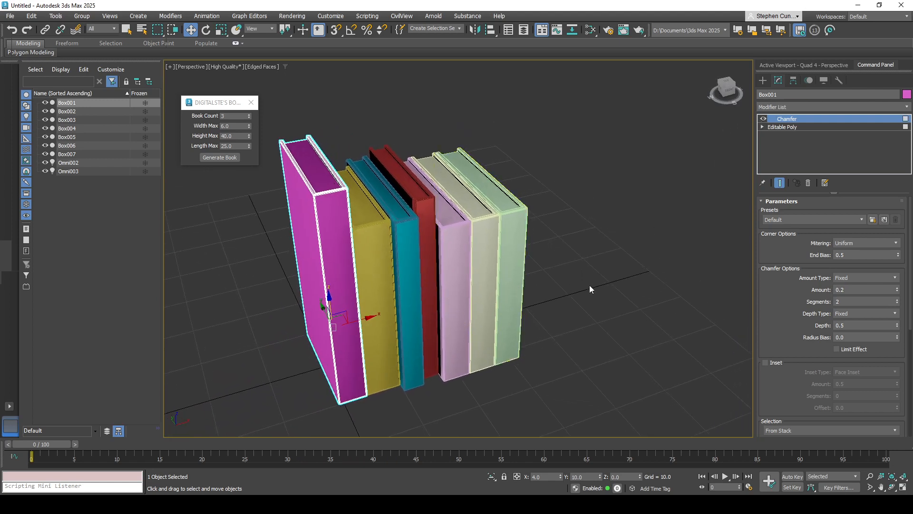
# Deselect the magenta book and turn off the edged faces display.
pyautogui.click(548, 354)
pyautogui.moveTo(549, 356)
pyautogui.mouseDown(button='middle')
pyautogui.moveTo(565, 347)
pyautogui.moveTo(543, 365)
pyautogui.moveTo(567, 374)
pyautogui.mouseUp(button='middle')
pyautogui.press('F4')
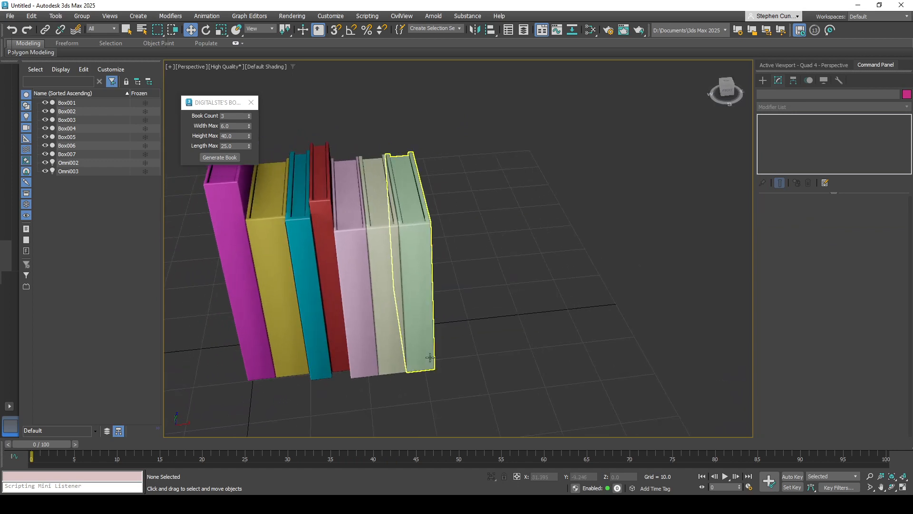
pyautogui.click(428, 359)
pyautogui.moveTo(379, 357); pyautogui.dragTo(413, 352, button='middle')
pyautogui.scroll(3, 430, 353)
pyautogui.scroll(-2, 430, 351)
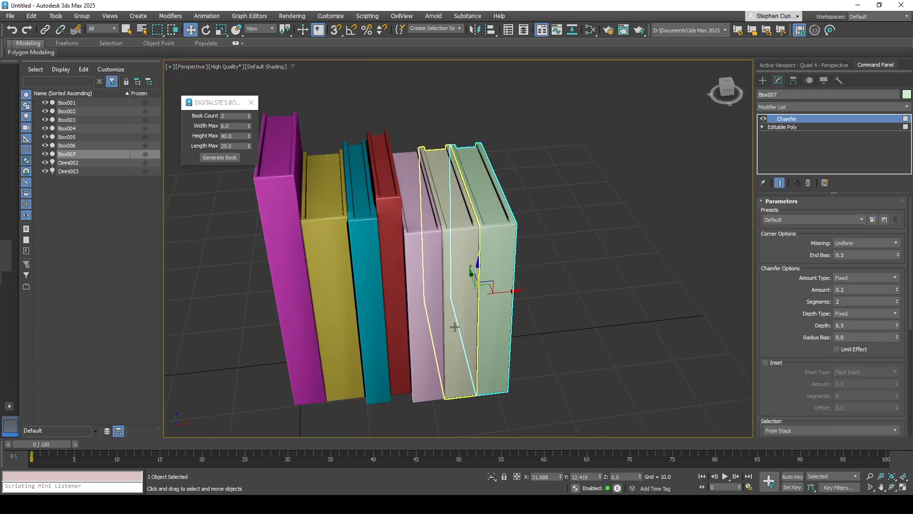
pyautogui.moveTo(539, 351)
pyautogui.keyDown('alt'); pyautogui.mouseDown(button='middle')
pyautogui.moveTo(515, 351)
pyautogui.moveTo(540, 351)
pyautogui.mouseUp(button='middle'); pyautogui.keyUp('alt')
pyautogui.click(539, 350)
pyautogui.keyDown('alt'); pyautogui.moveTo(556, 385); pyautogui.dragTo(628, 364, button='middle'); pyautogui.keyUp('alt')
# Generate another batch of three books at the end of the row.
pyautogui.click(212, 158)
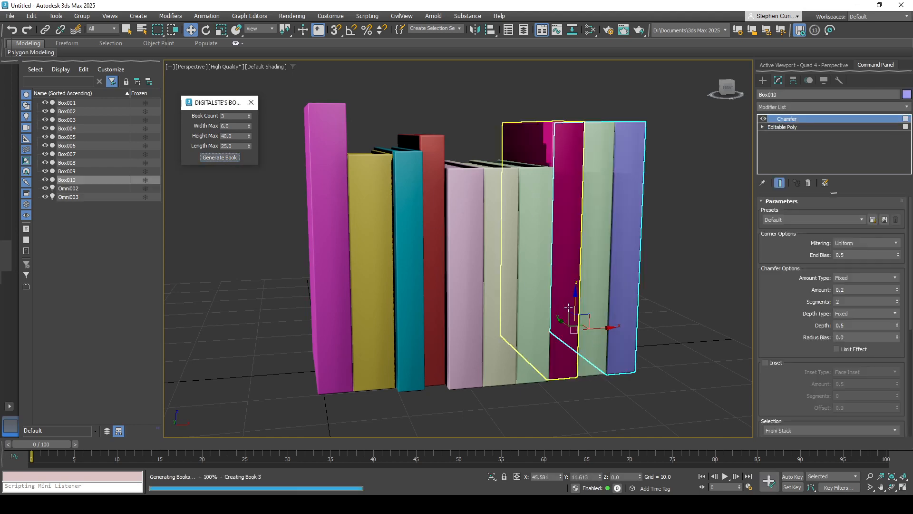
pyautogui.scroll(-4, 593, 296)
pyautogui.moveTo(610, 309); pyautogui.dragTo(581, 309, button='middle')
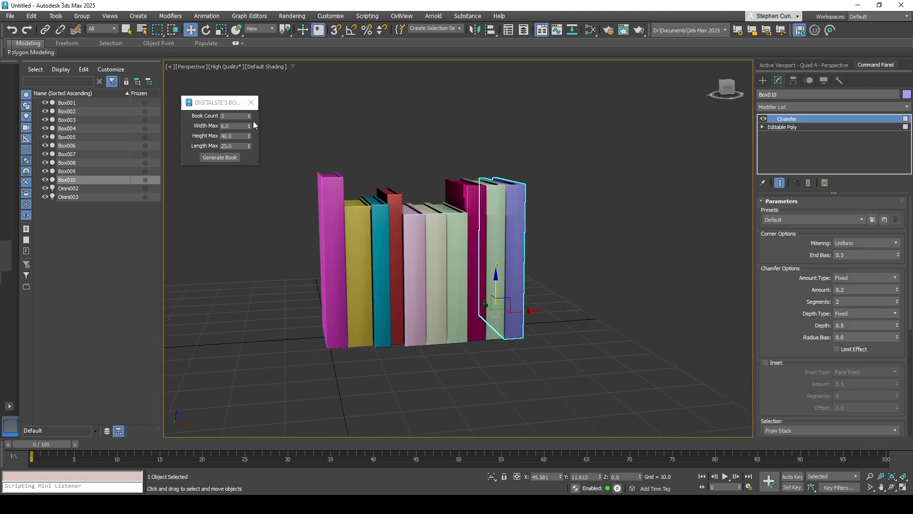
# Set the book count to 1, generate four more books one at a time and clear the selection.
pyautogui.click(249, 117)
pyautogui.click(248, 117)
pyautogui.click(220, 158)
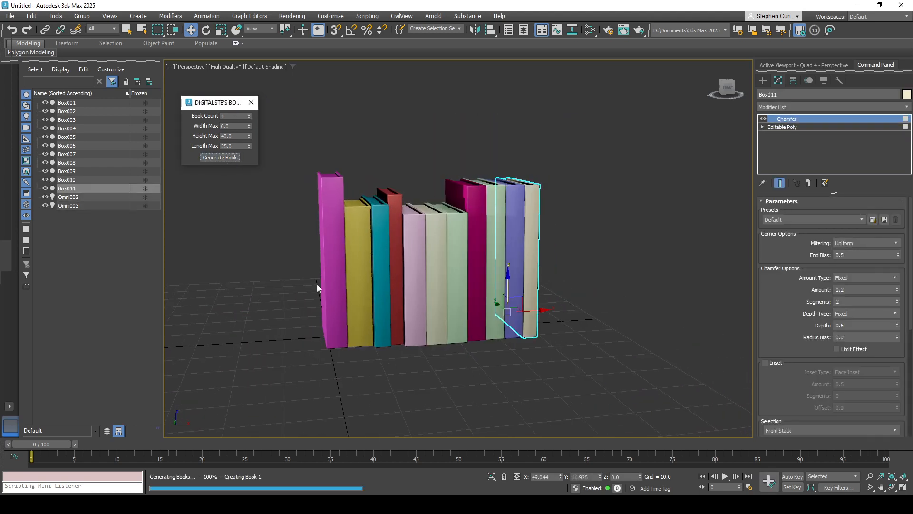
pyautogui.keyDown('alt'); pyautogui.moveTo(319, 285); pyautogui.dragTo(264, 207, button='middle'); pyautogui.keyUp('alt')
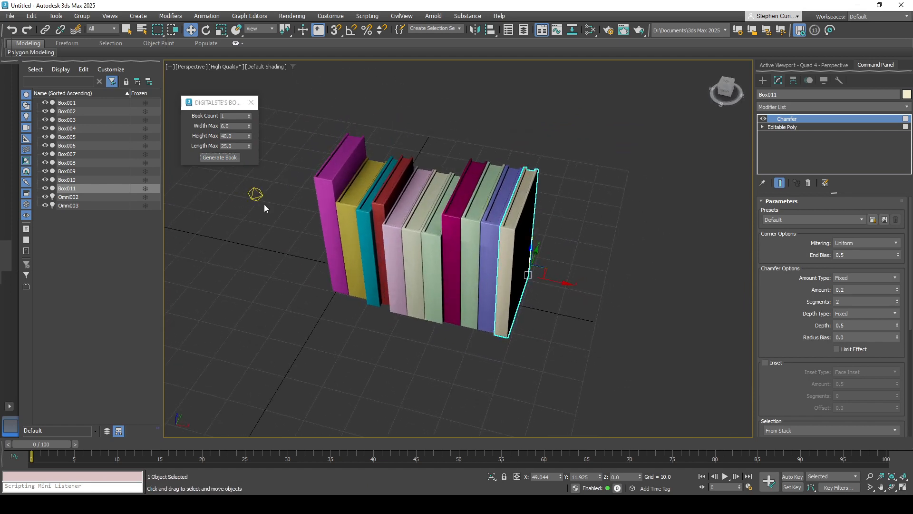
pyautogui.click(219, 157)
pyautogui.click(219, 158)
pyautogui.click(220, 157)
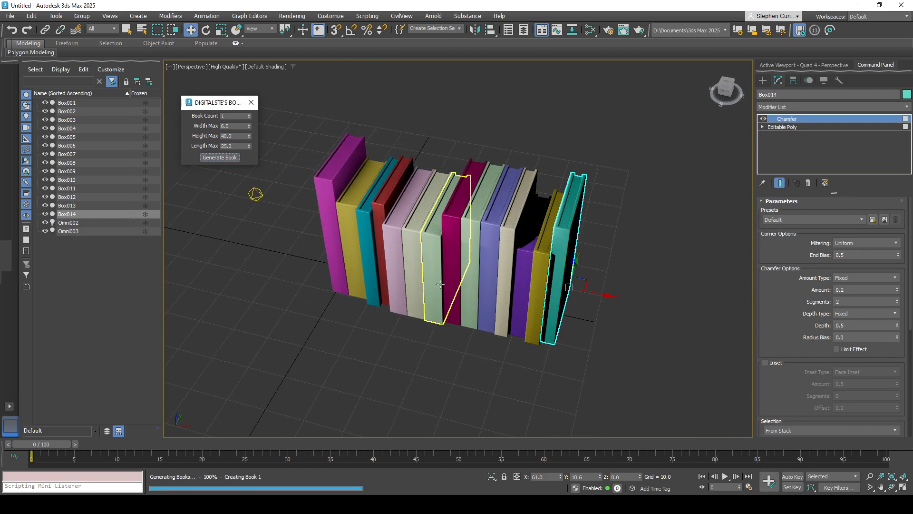
pyautogui.keyDown('alt'); pyautogui.moveTo(440, 284); pyautogui.dragTo(499, 308, button='middle'); pyautogui.keyUp('alt')
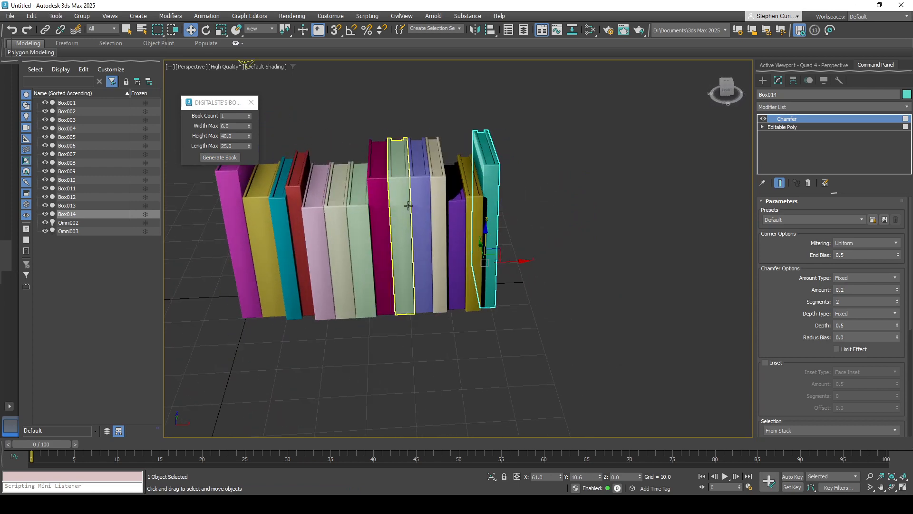
pyautogui.keyDown('alt'); pyautogui.moveTo(408, 206); pyautogui.dragTo(387, 333, button='middle'); pyautogui.keyUp('alt')
pyautogui.click(387, 336)
pyautogui.keyDown('alt'); pyautogui.moveTo(437, 342); pyautogui.dragTo(404, 237, button='middle'); pyautogui.keyUp('alt')
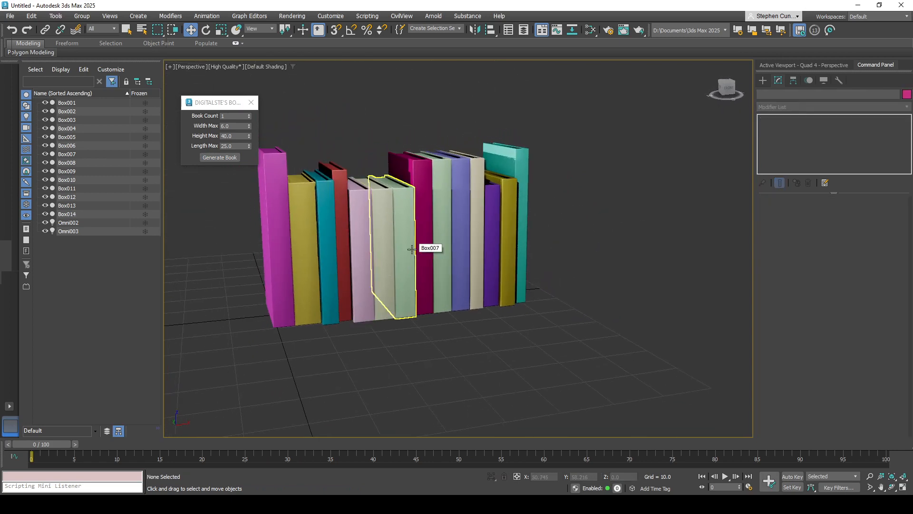